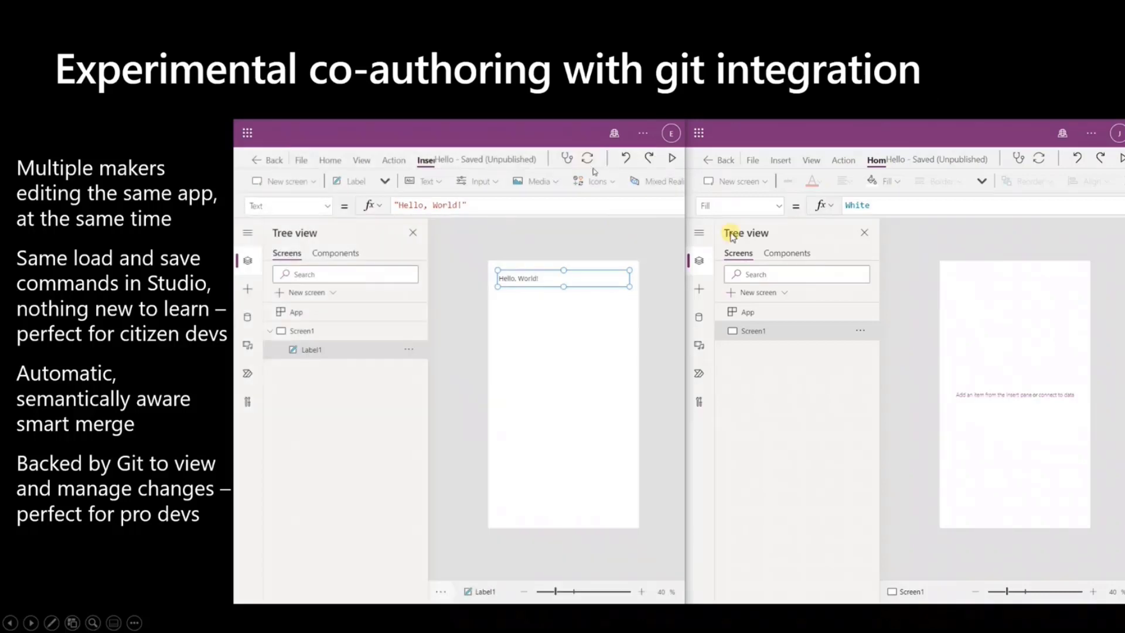
pyautogui.click(1043, 160)
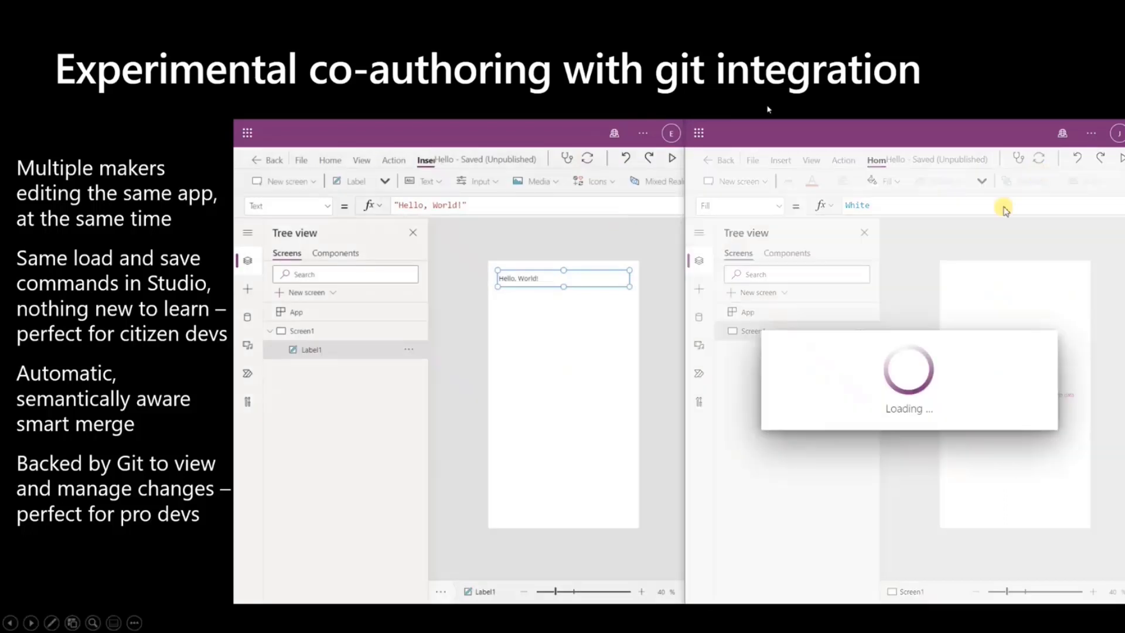
pyautogui.click(984, 89)
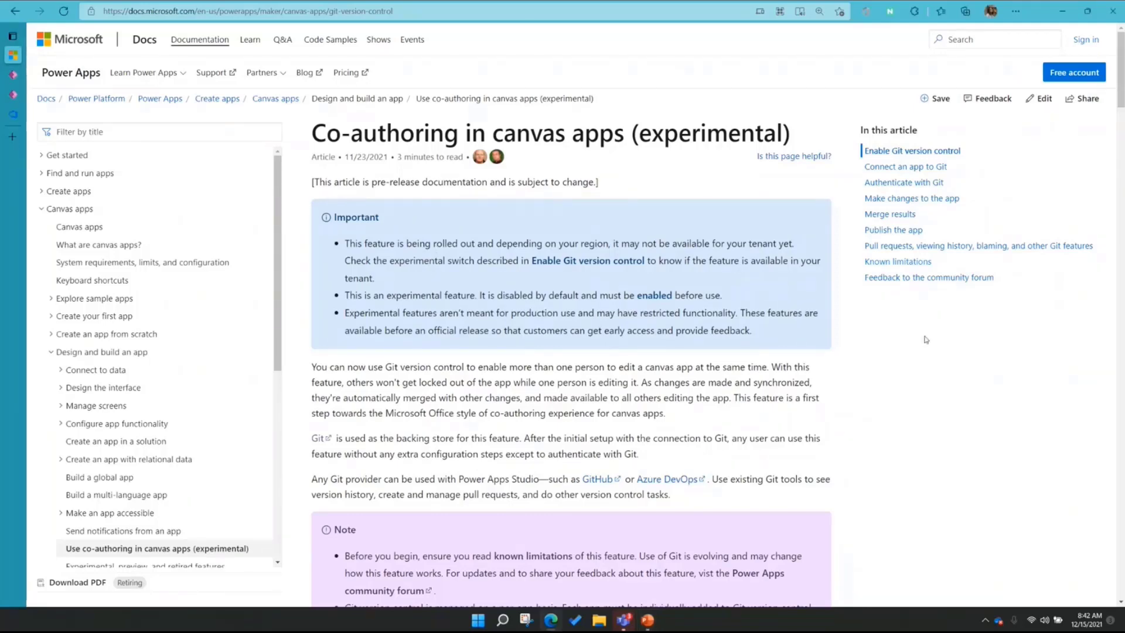
# Show the documentation page full screen and review the sections on connecting a canvas app to Git and authenticating with Git
pyautogui.press('F11')
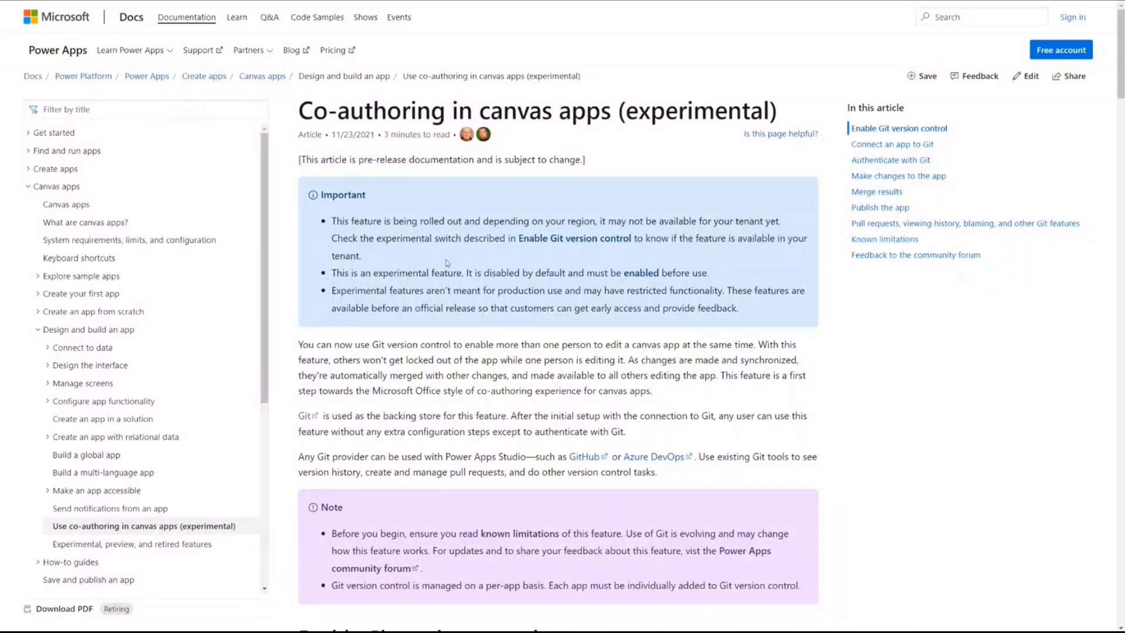
pyautogui.scroll(-20, 554, 360)
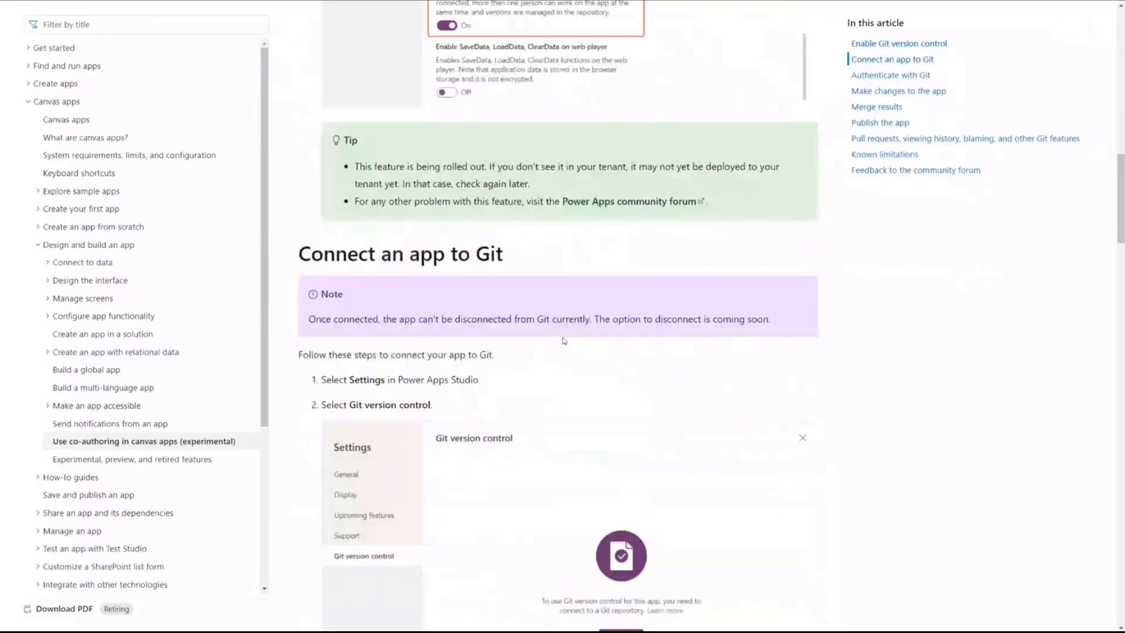
pyautogui.scroll(-20, 561, 344)
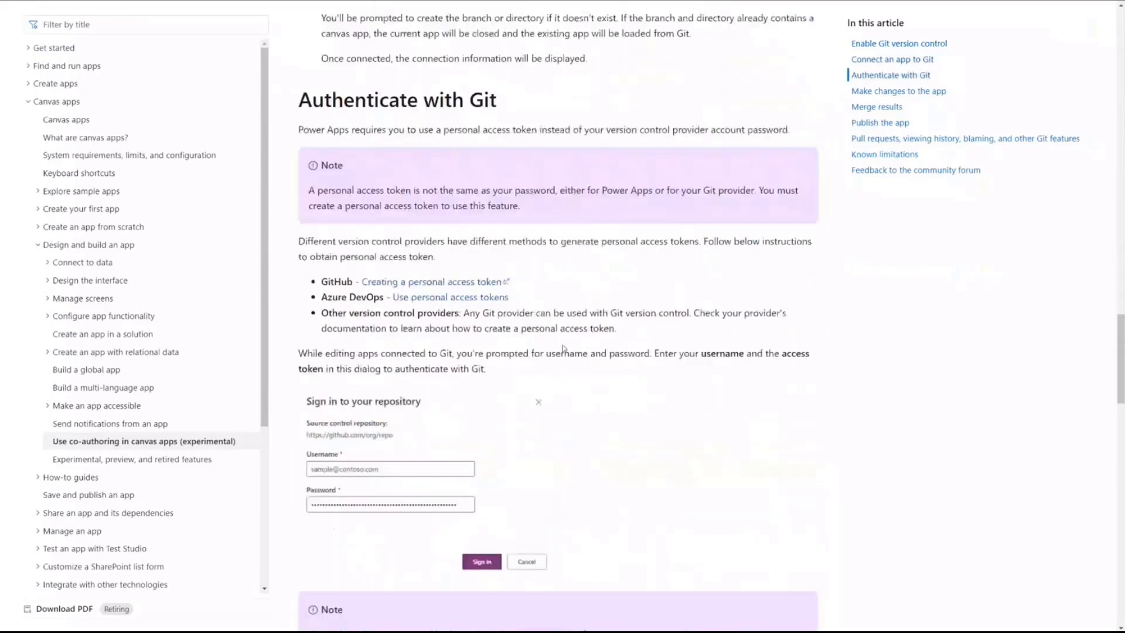
pyautogui.scroll(-5, 565, 349)
pyautogui.scroll(20, 606, 393)
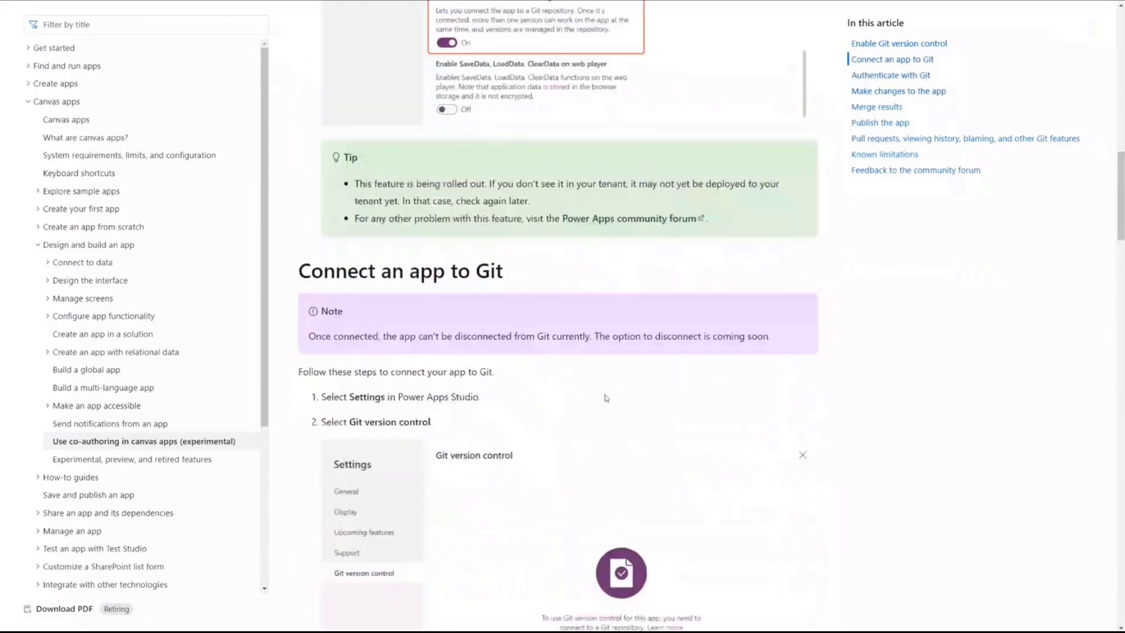
pyautogui.scroll(10, 606, 394)
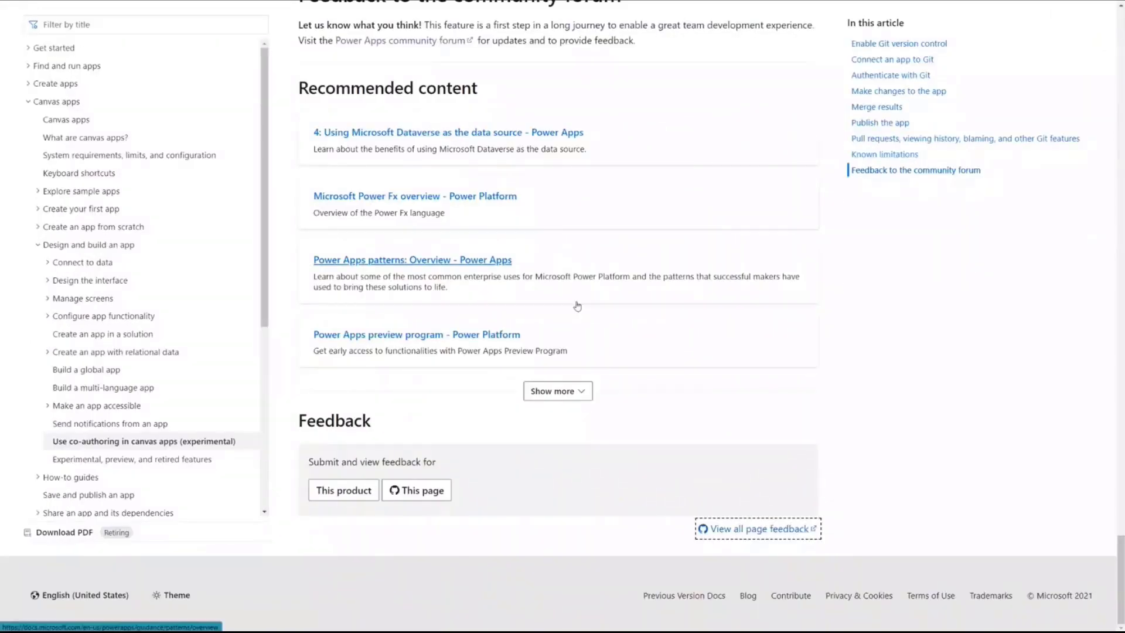
# Switch to the blank Hello World canvas app in Power Apps Studio
pyautogui.hotkey('alt', 'Tab')
pyautogui.hotkey('alt', 'Tab')
pyautogui.hotkey('alt', 'Tab')
pyautogui.hotkey('alt', 'Tab')
pyautogui.hotkey('alt', 'Tab')
pyautogui.hotkey('alt', 'Tab')
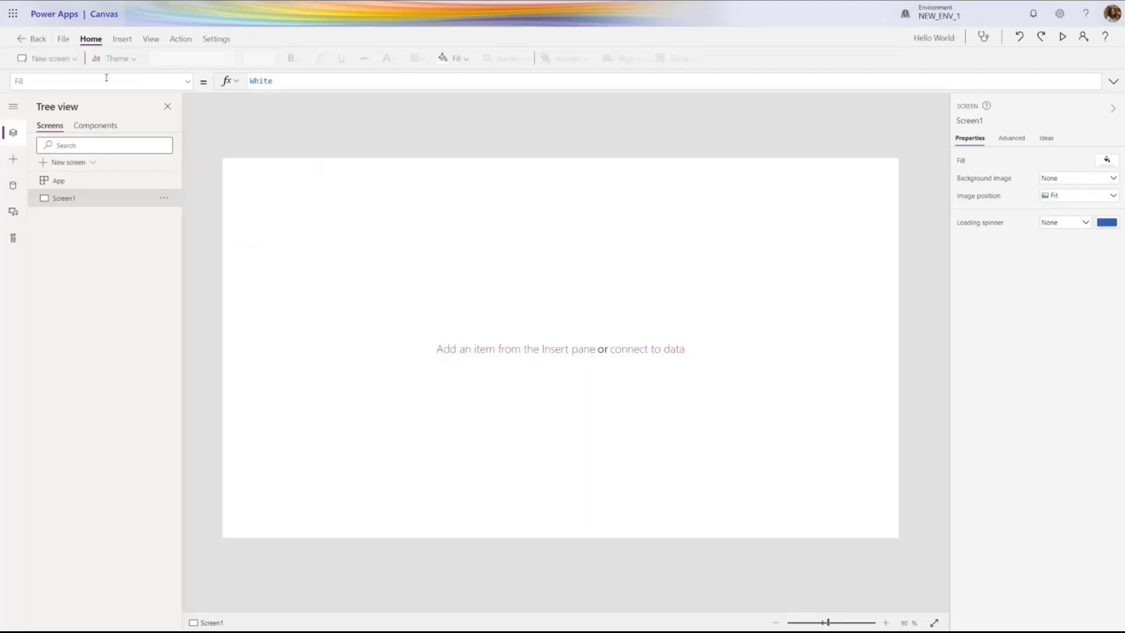
pyautogui.click(66, 39)
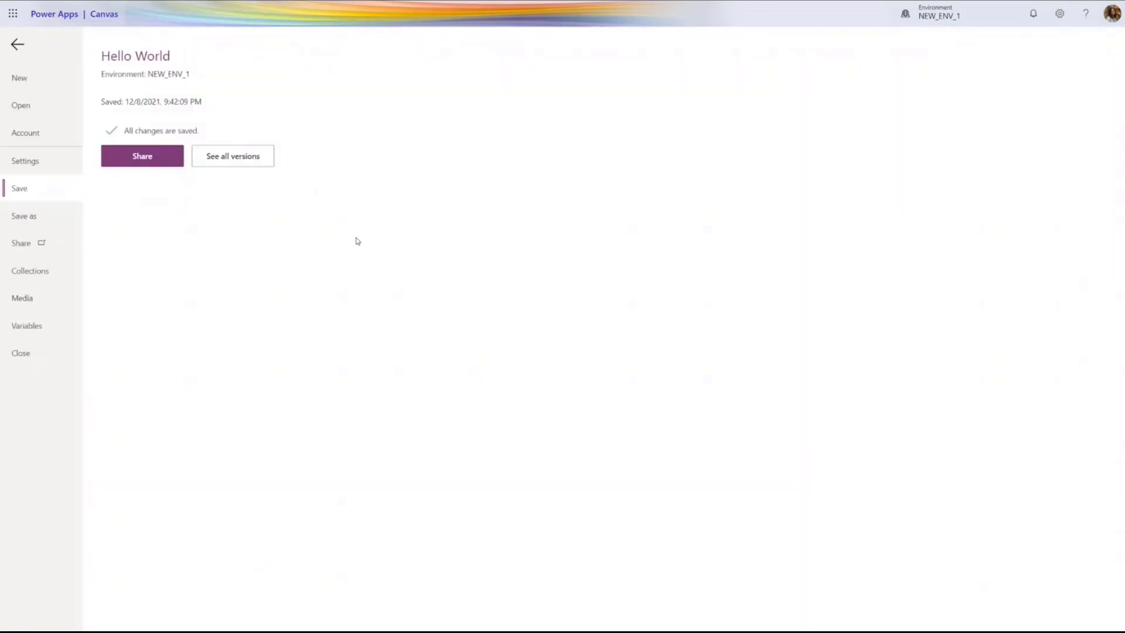
pyautogui.click(20, 50)
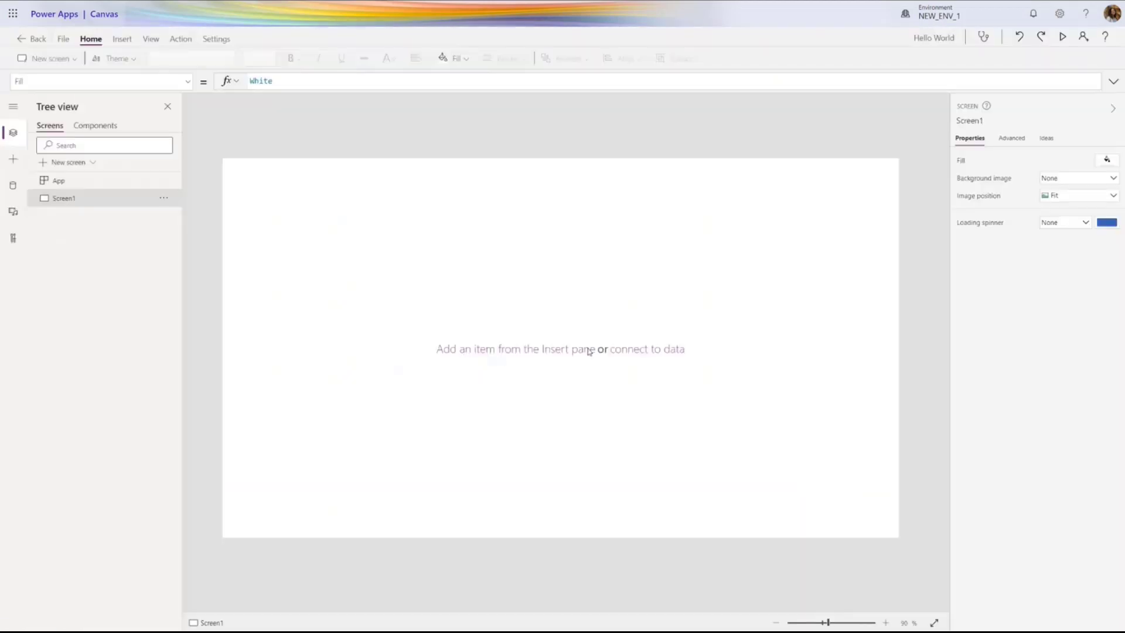
# Find "git" among the app's upcoming features and turn on the experimental option to show the Git version control setting
pyautogui.click(217, 40)
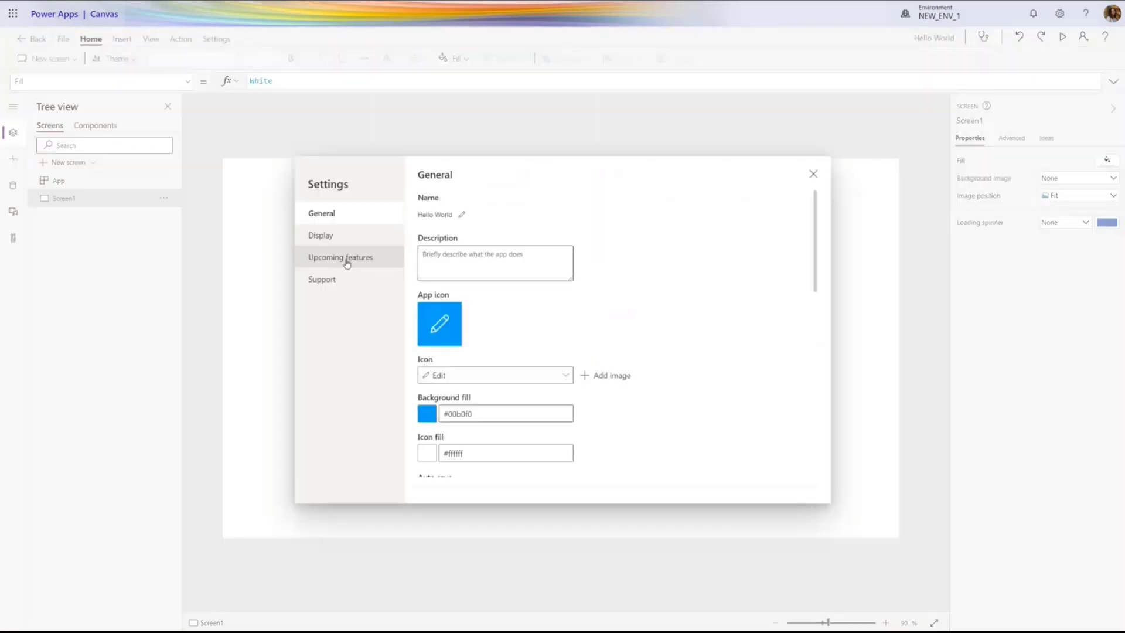
pyautogui.click(347, 261)
pyautogui.click(479, 223)
pyautogui.click(488, 198)
pyautogui.write('git')
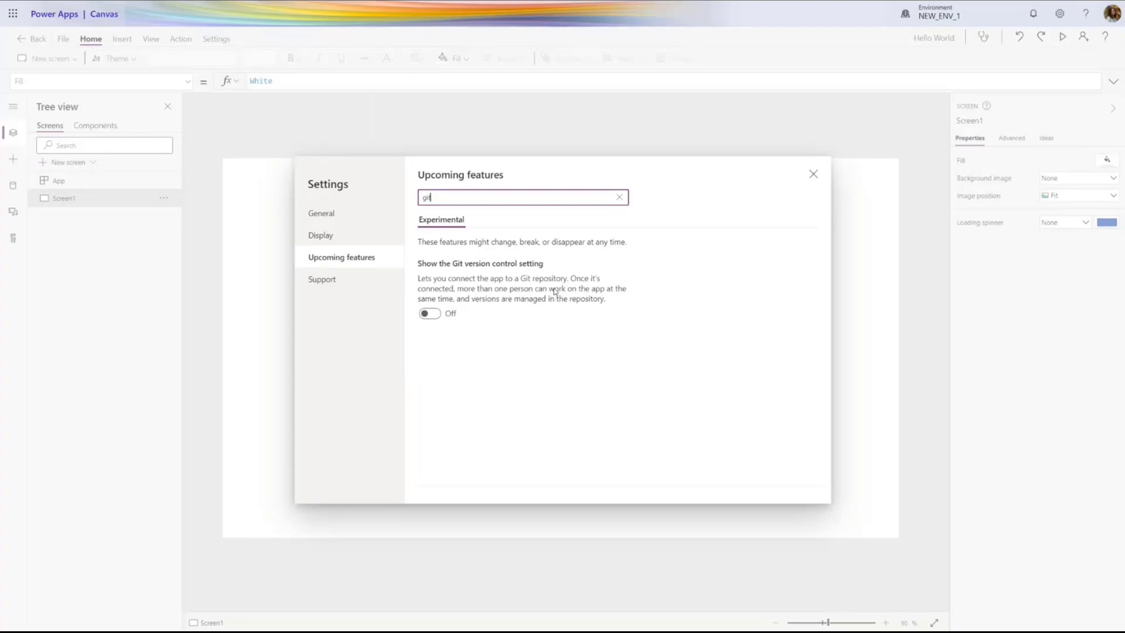
pyautogui.click(429, 314)
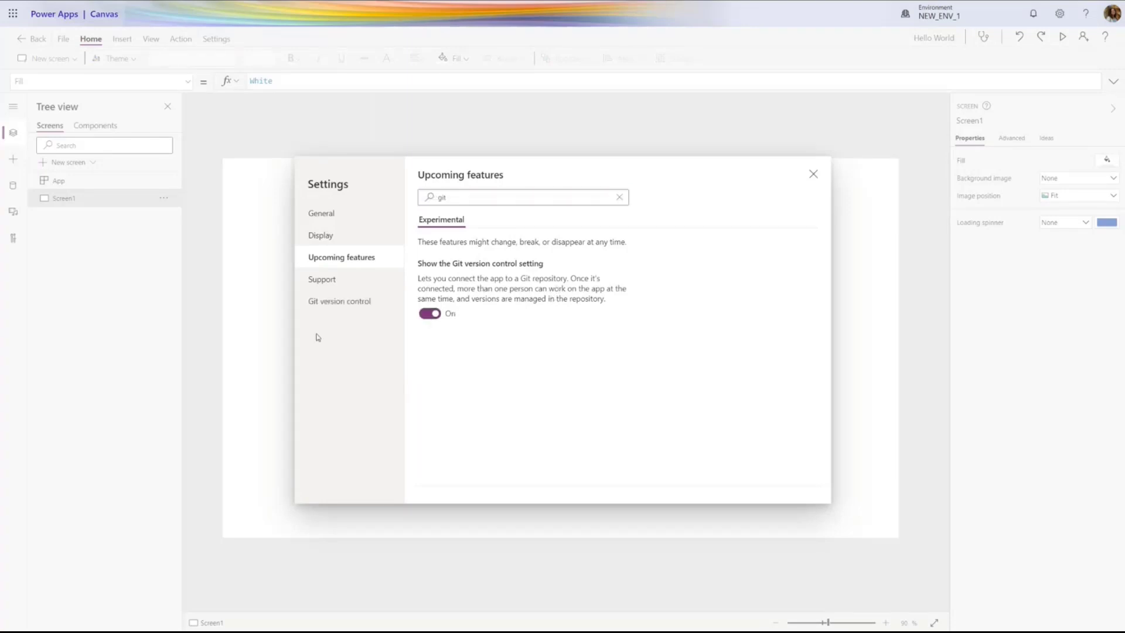
# Open the Git repository connection form from the app's Git version control settings and examine its URL, branch and directory name fields
pyautogui.click(368, 302)
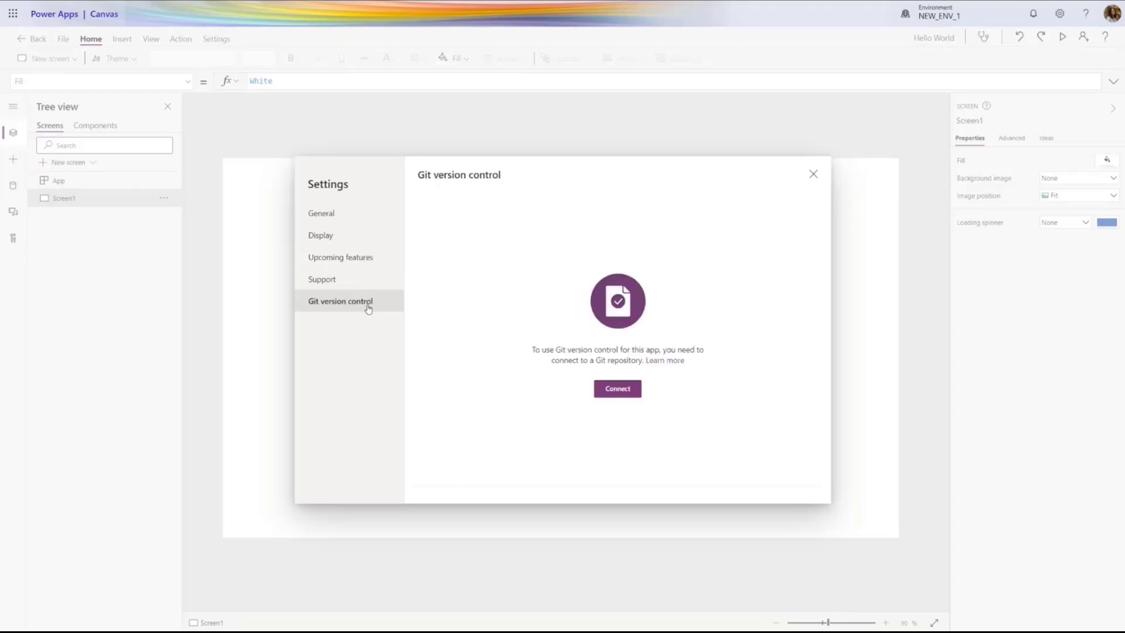
pyautogui.click(612, 397)
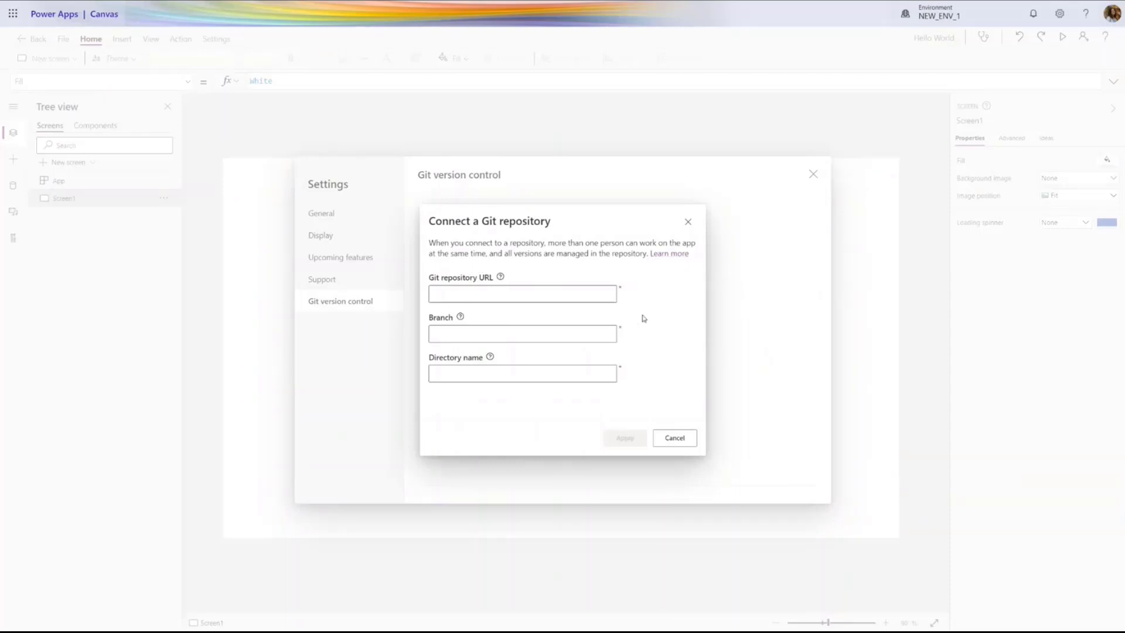
pyautogui.click(570, 295)
pyautogui.click(543, 296)
pyautogui.click(545, 373)
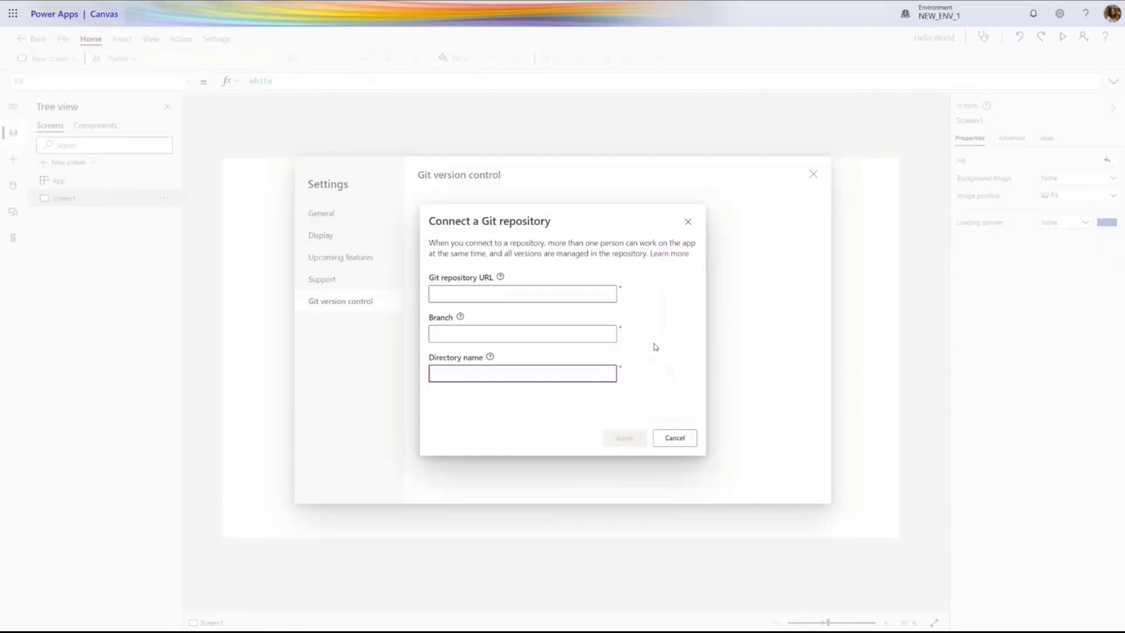
pyautogui.click(636, 347)
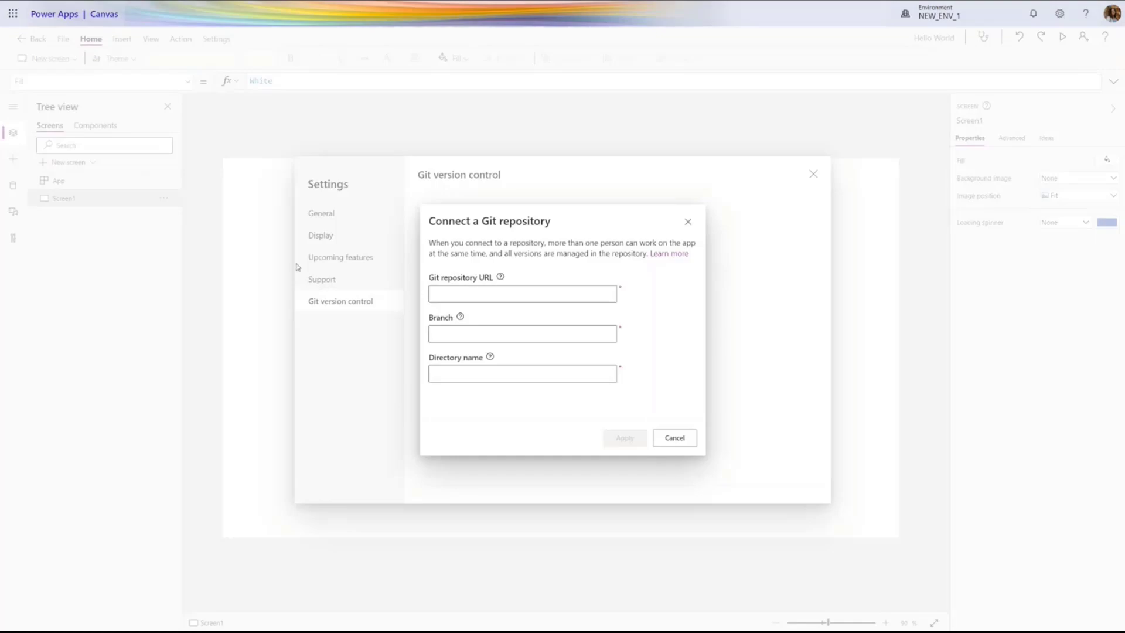
# Switch to the Git-connected HELLOWORLD app and move the Hello! button on Screen1 left to about X 100
pyautogui.hotkey('alt', 'Tab')
pyautogui.hotkey('alt', 'Tab')
pyautogui.hotkey('alt', 'Tab')
pyautogui.hotkey('alt', 'Tab')
pyautogui.hotkey('alt', 'Tab')
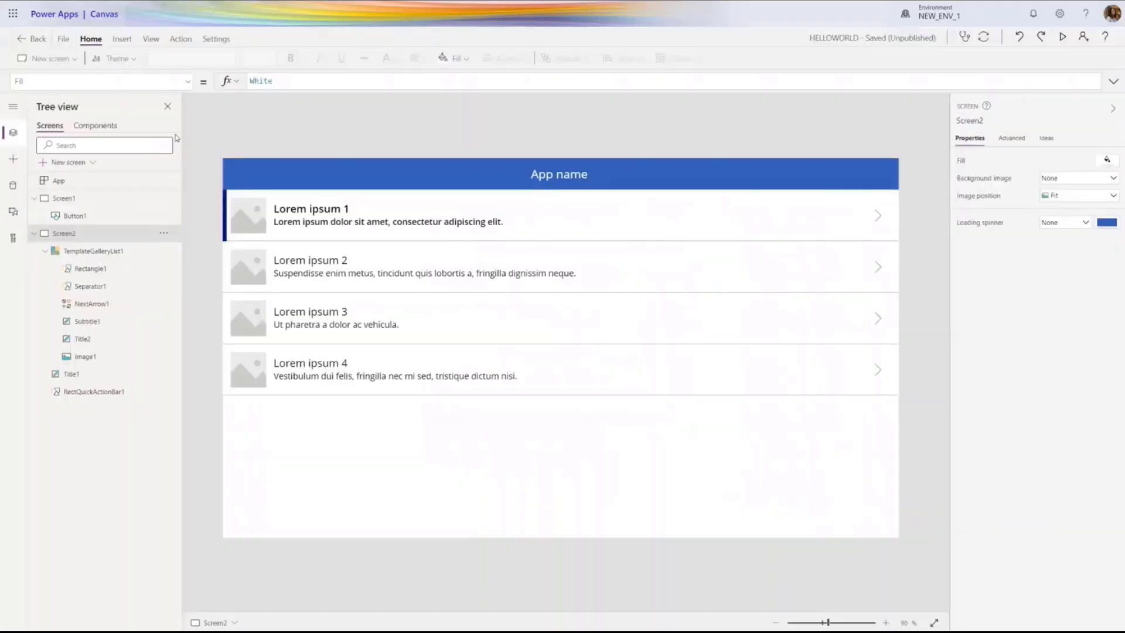
pyautogui.click(79, 201)
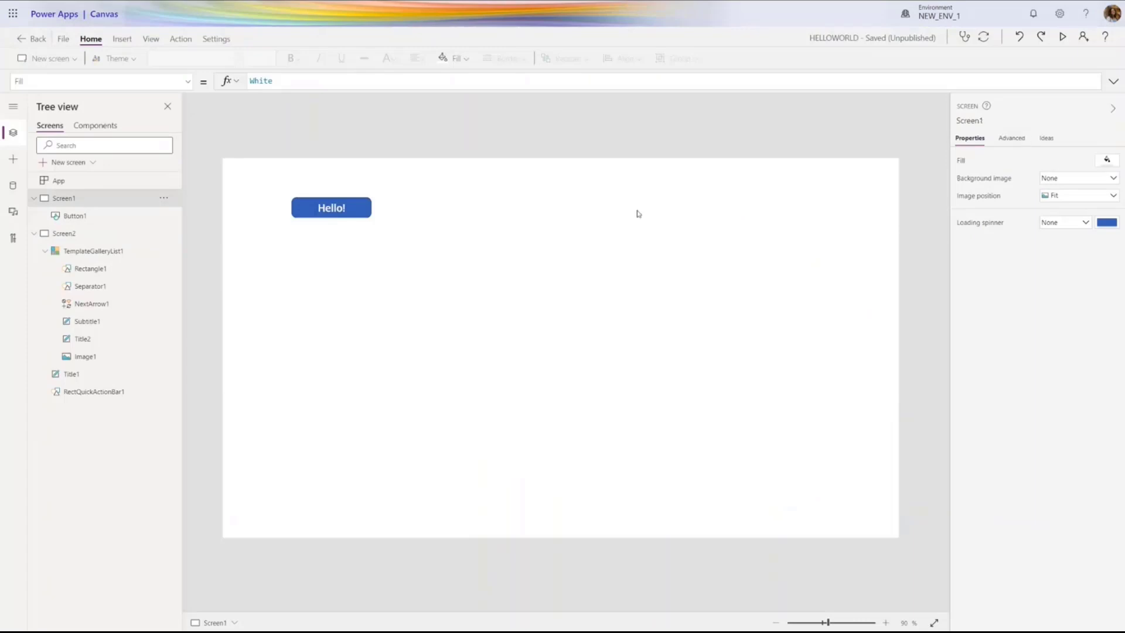
pyautogui.click(288, 209)
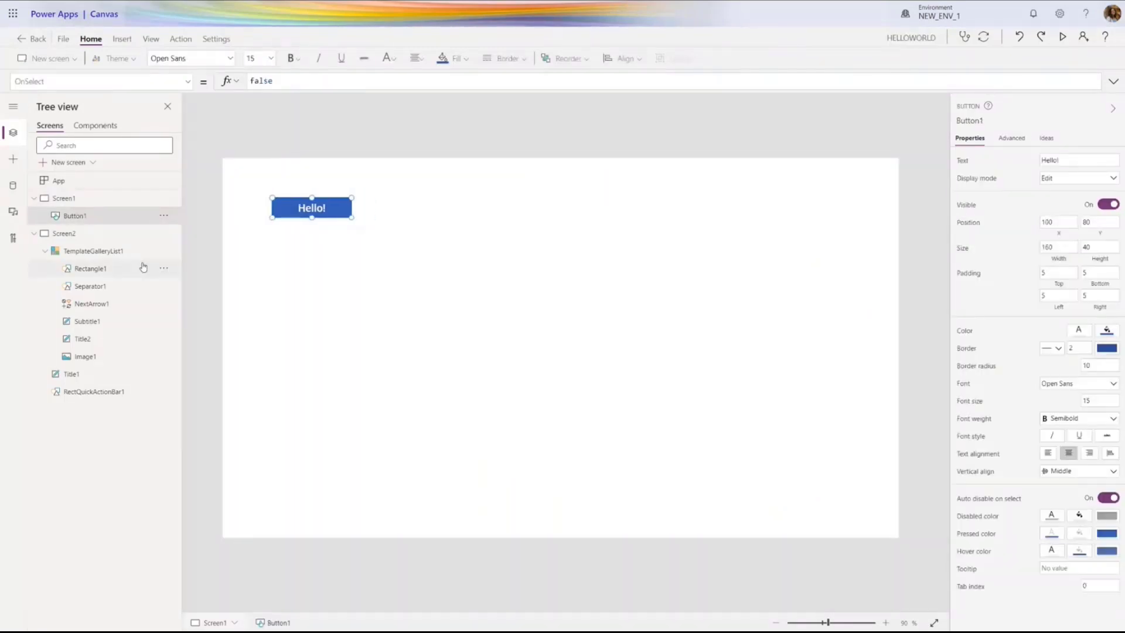
pyautogui.click(68, 234)
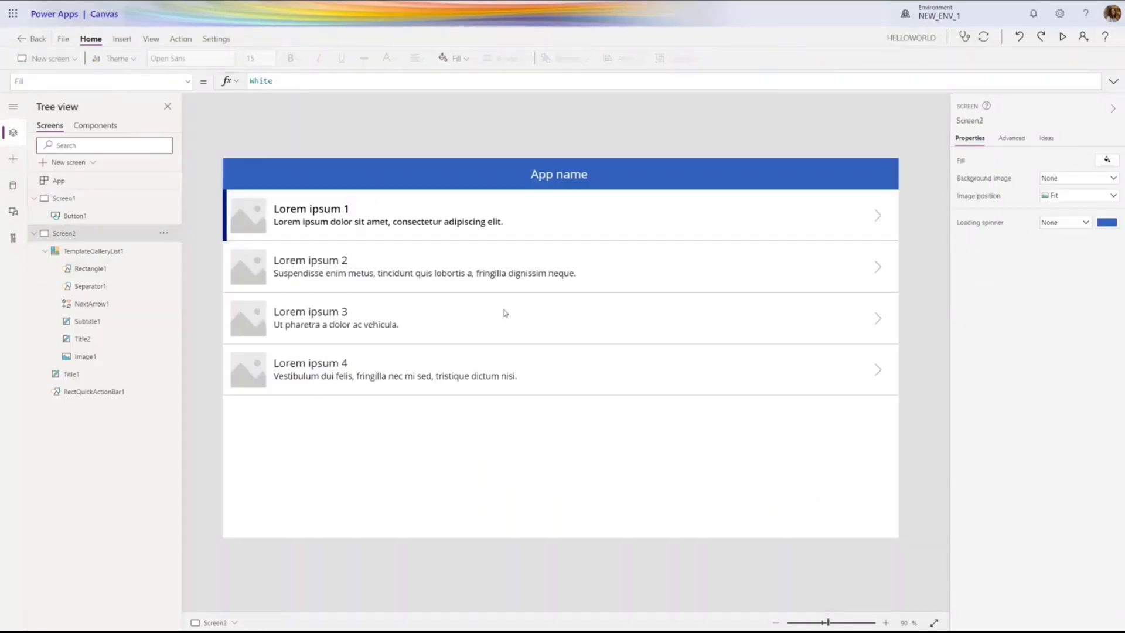
pyautogui.click(65, 200)
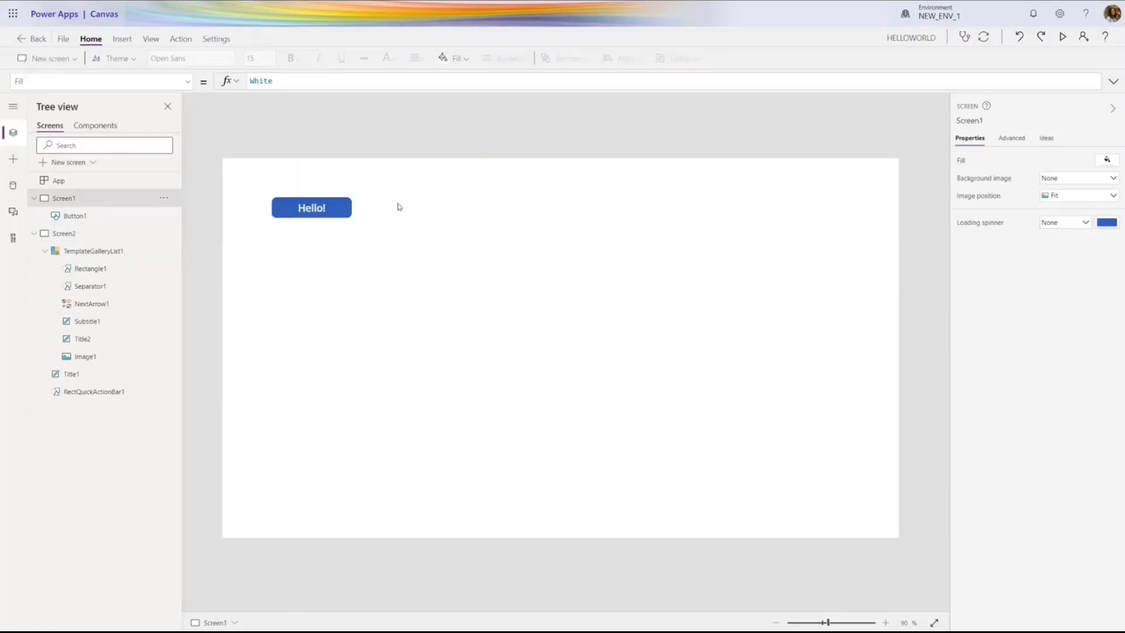
# Switch to the ExperimentalGit123 repository in Azure DevOps and examine the source files Screen1.fx.yaml and Screen2.fx.yaml
pyautogui.hotkey('alt', 'Tab')
pyautogui.hotkey('alt', 'Tab')
pyautogui.hotkey('alt', 'Tab')
pyautogui.hotkey('alt', 'Tab')
pyautogui.hotkey('alt', 'Tab')
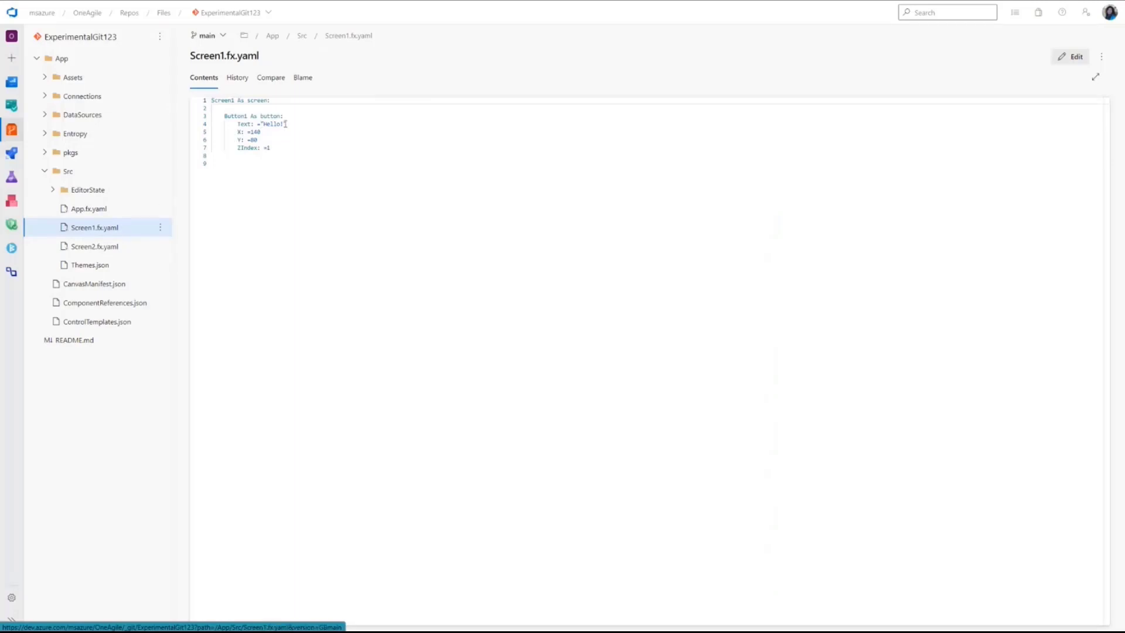
pyautogui.click(80, 251)
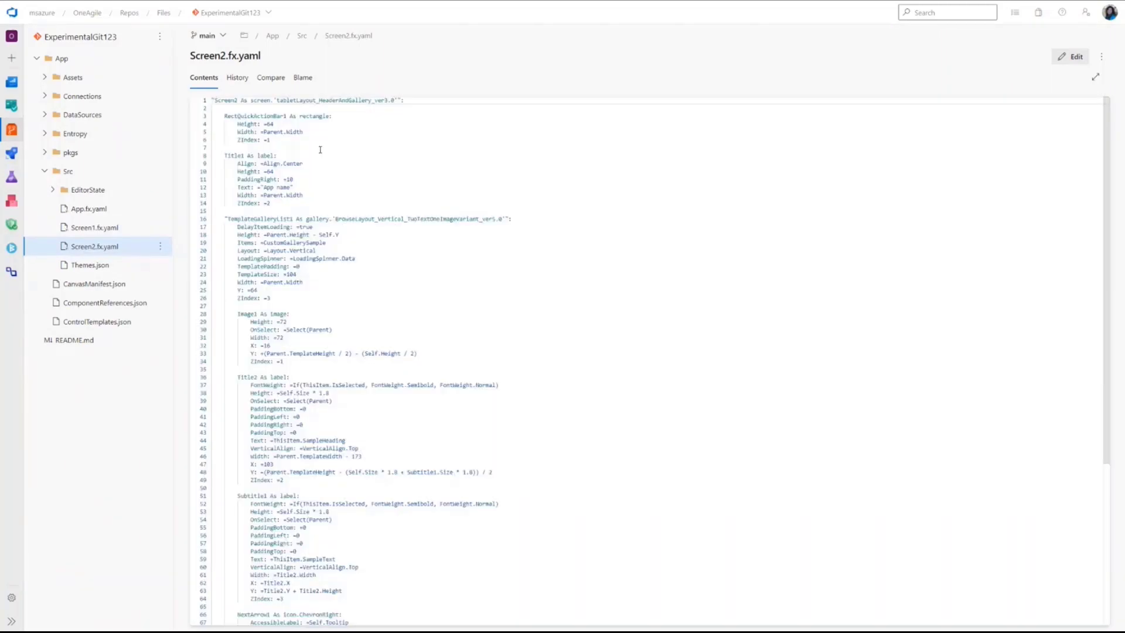
pyautogui.scroll(-2, 316, 203)
pyautogui.scroll(-5, 321, 228)
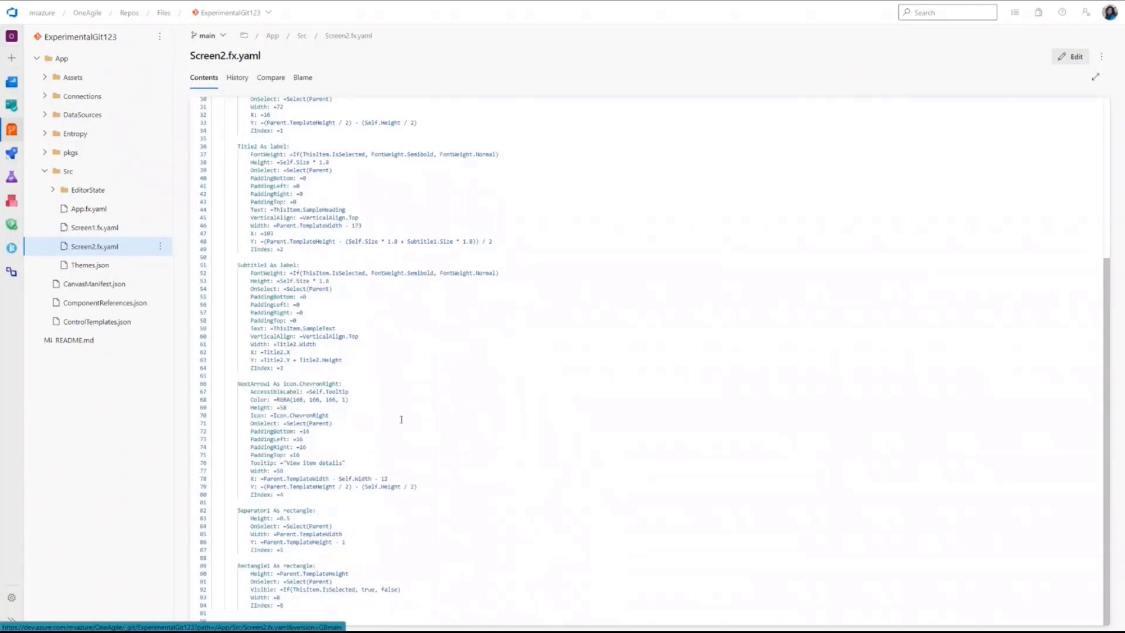
pyautogui.scroll(7, 402, 420)
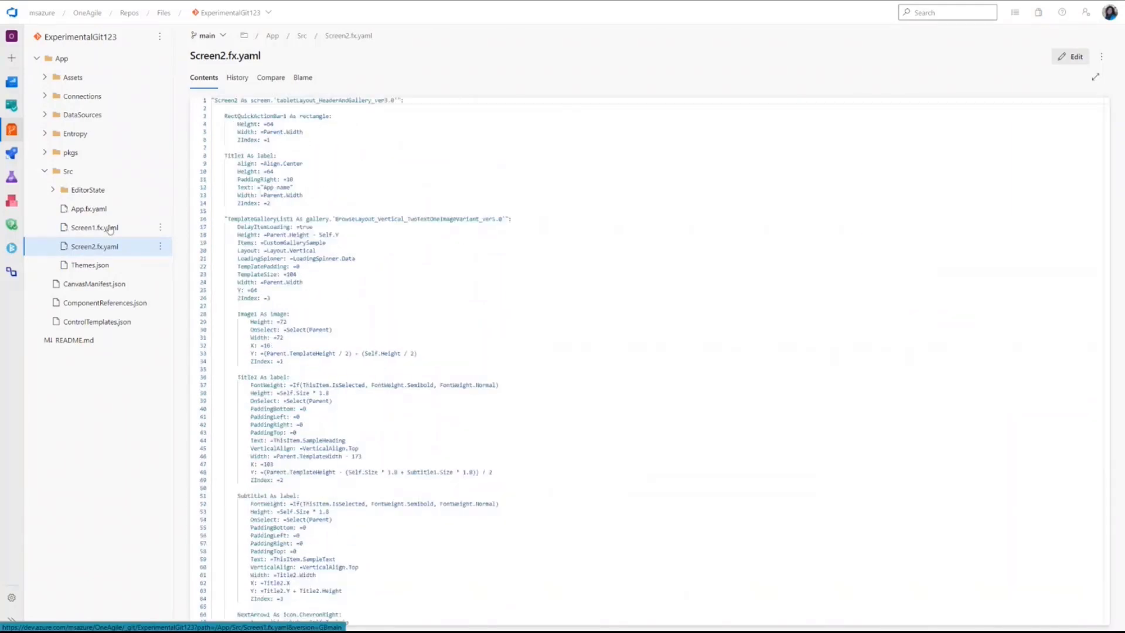
# Back in the HELLOWORLD app, add a text label reading "HELLO COMMUNITY!!!" to Screen1 and enlarge it to about 623 by 220
pyautogui.hotkey('alt', 'Tab')
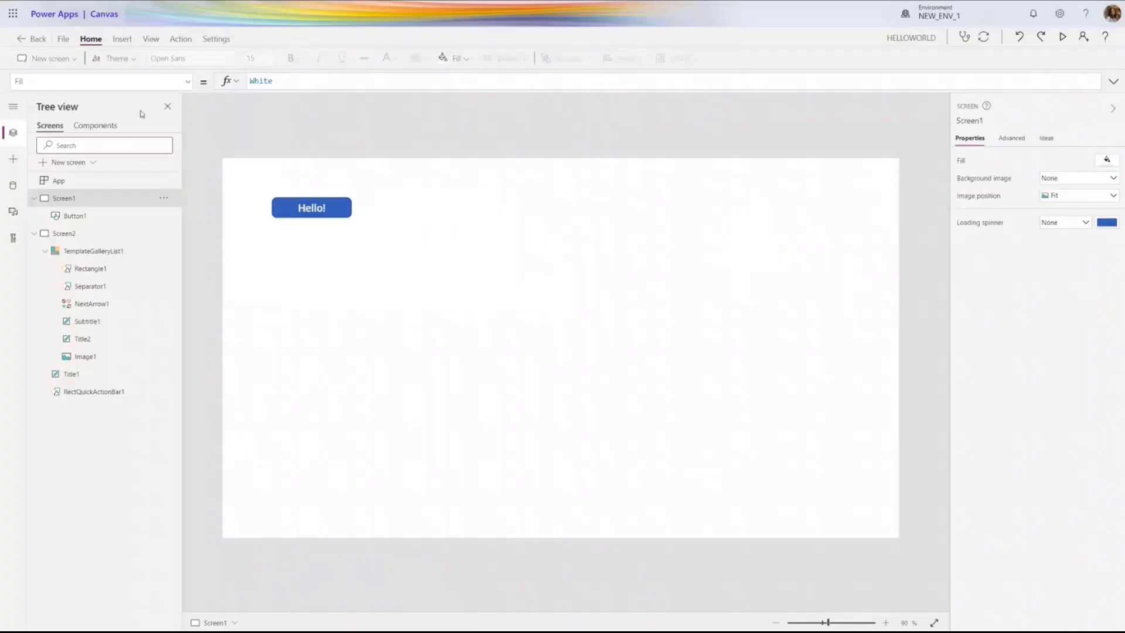
pyautogui.click(13, 159)
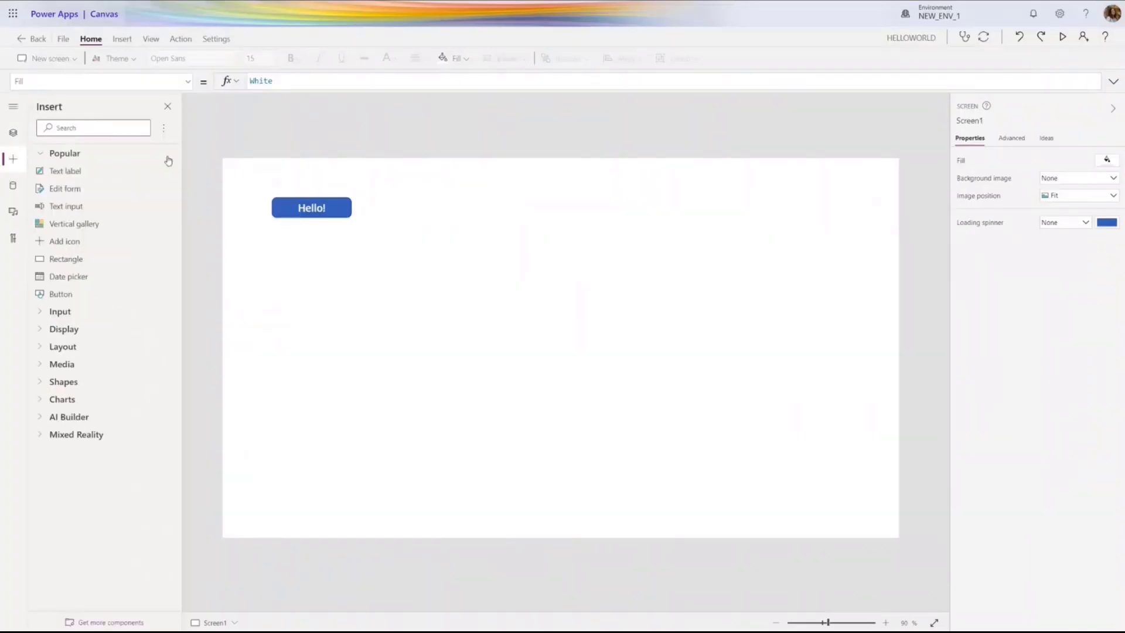
pyautogui.moveTo(65, 171); pyautogui.dragTo(549, 200)
pyautogui.doubleClick(523, 210)
pyautogui.write('HEL')
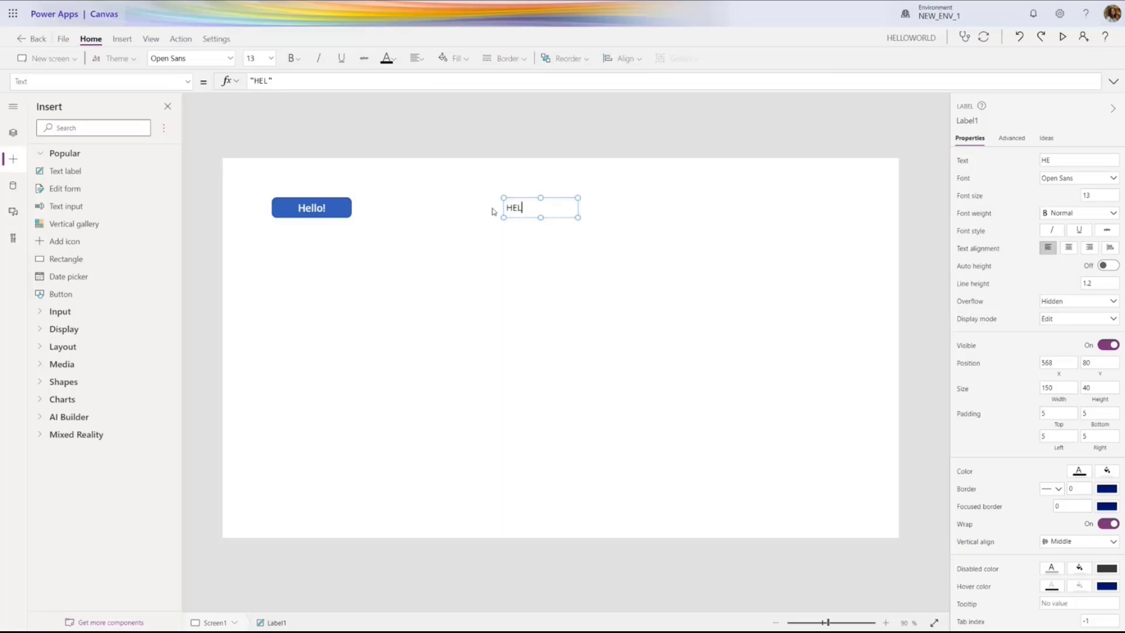
pyautogui.write('LO COMMUNITY')
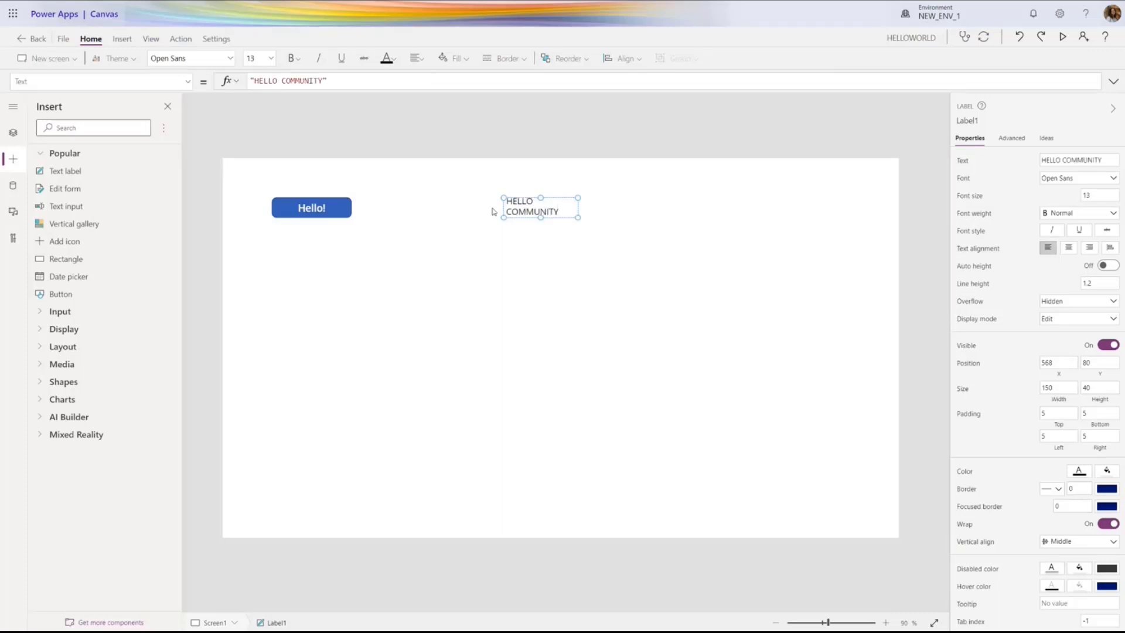
pyautogui.write('!!!')
pyautogui.moveTo(578, 217); pyautogui.dragTo(811, 306)
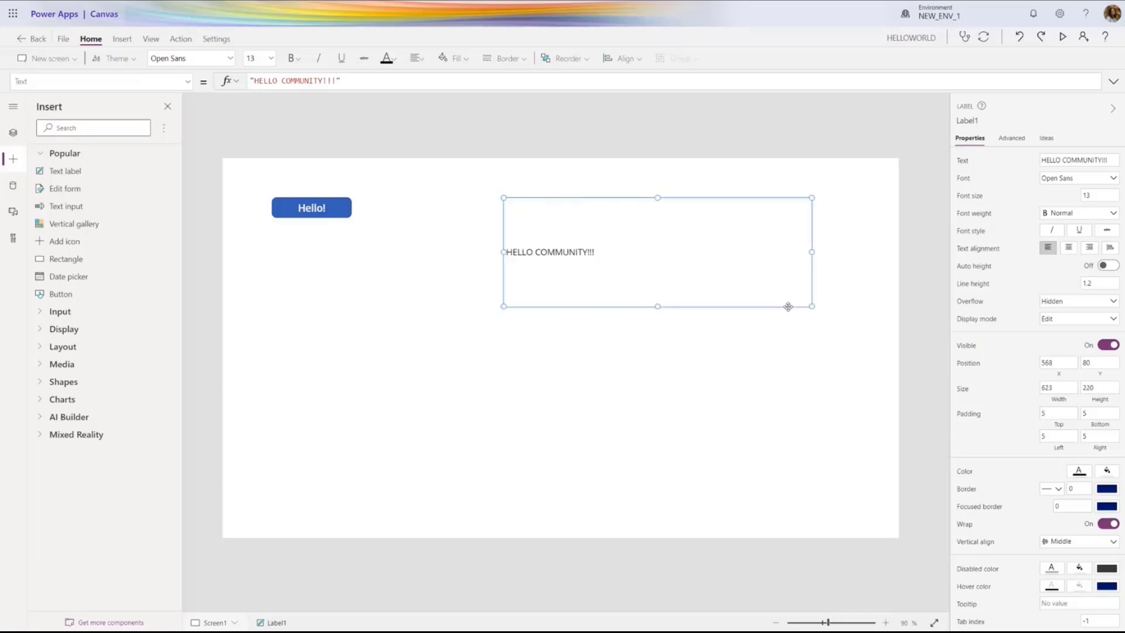
pyautogui.click(409, 279)
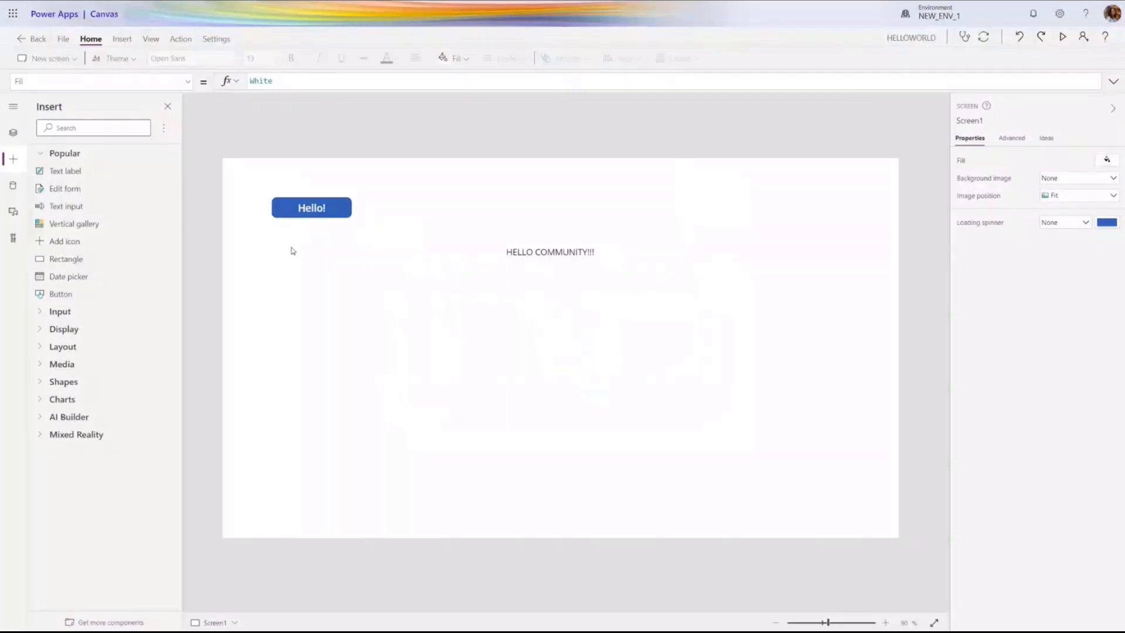
# Switch to the Azure DevOps repository and examine the contents and blame view of Screen1.fx.yaml for the new changes
pyautogui.hotkey('alt', 'Tab')
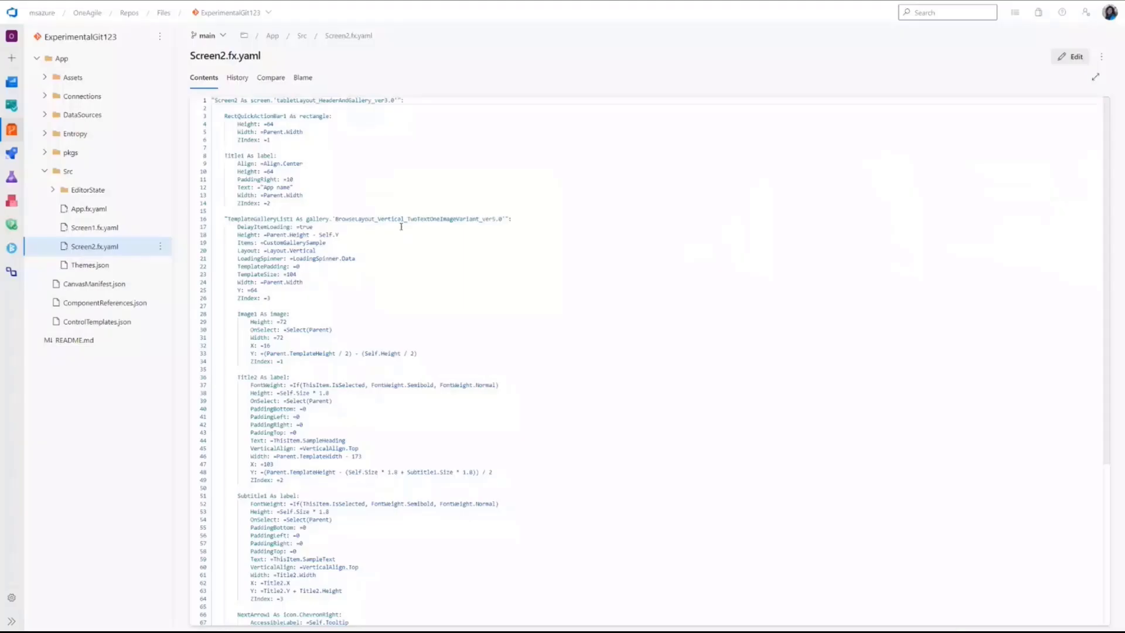
pyautogui.click(134, 228)
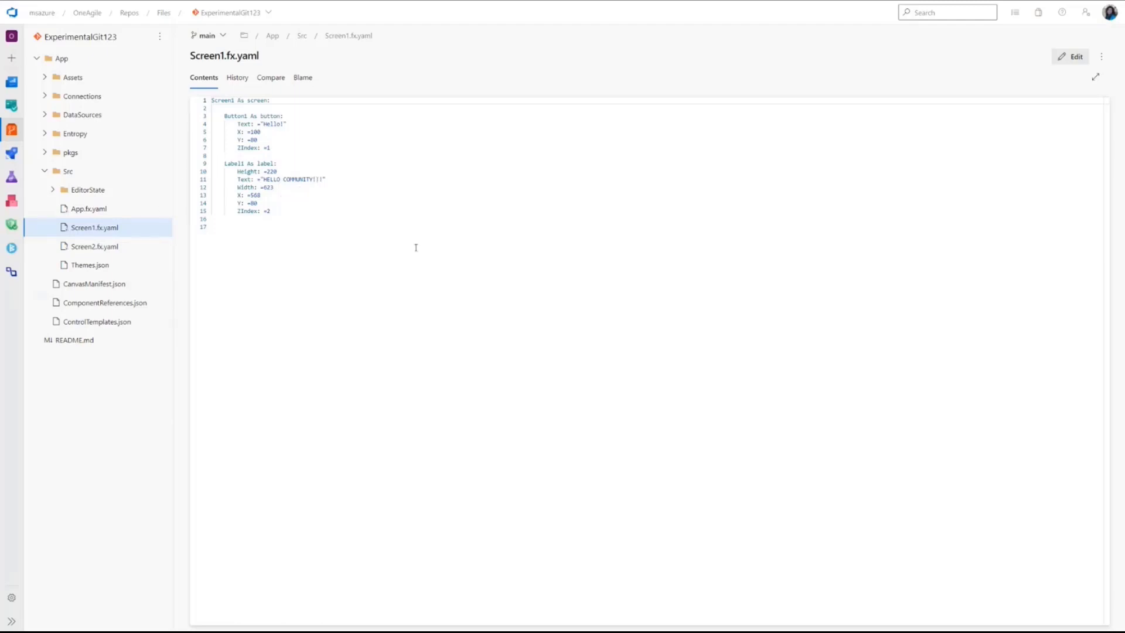
pyautogui.click(303, 77)
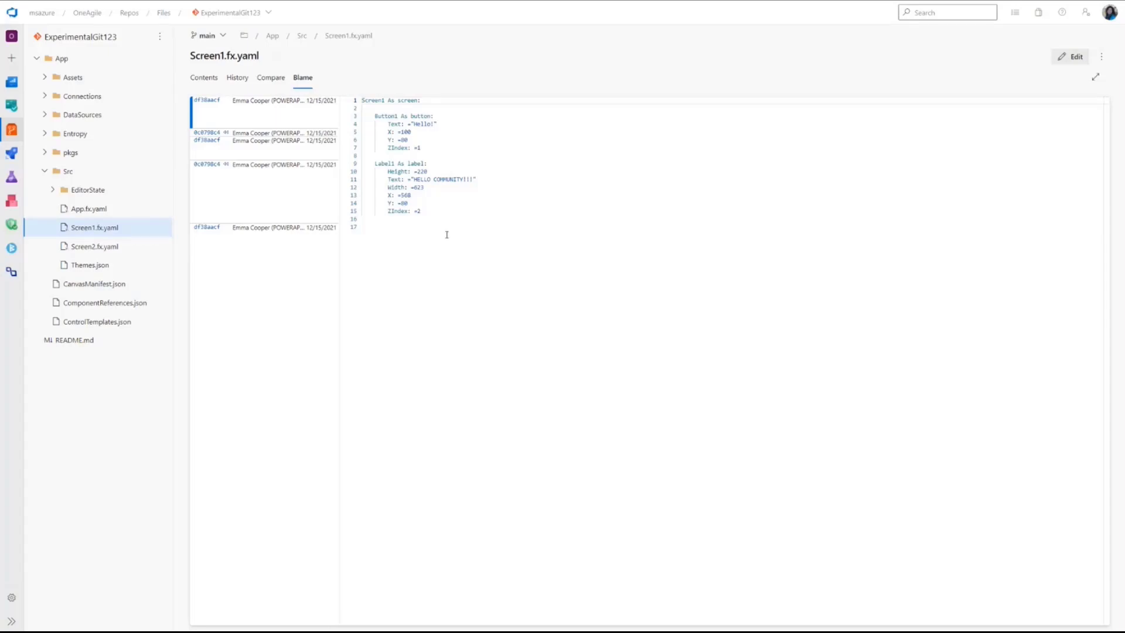
# Switch back to the PowerPoint slide show at the "Experimental co-authoring with git integration" demo slide
pyautogui.hotkey('alt', 'Tab')
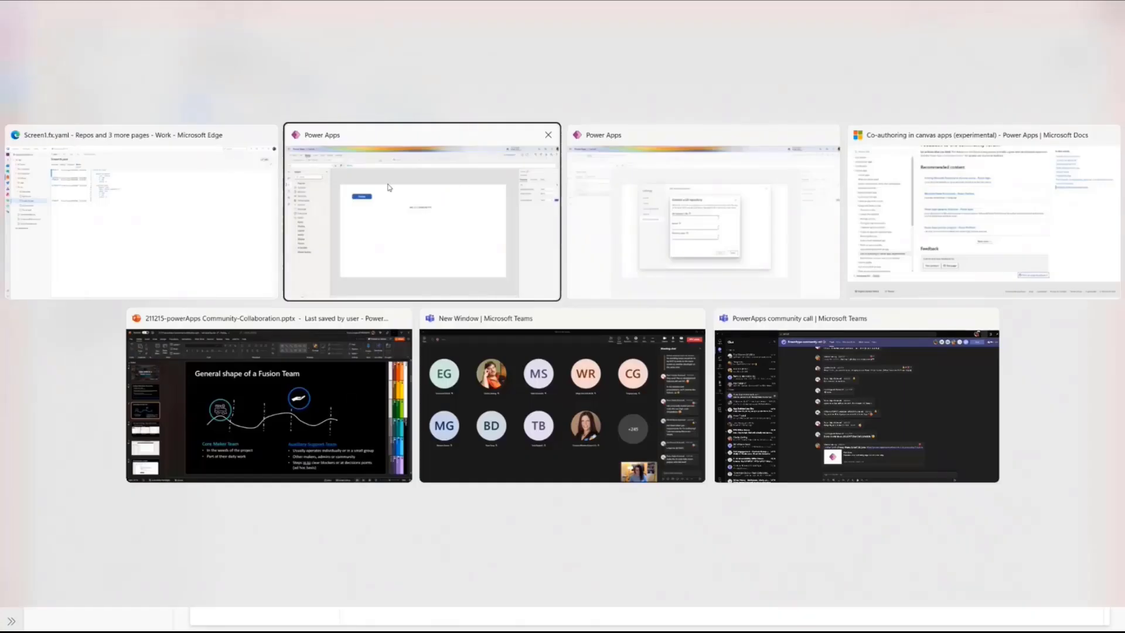
pyautogui.press('Tab')
pyautogui.press('Tab')
pyautogui.press('Tab')
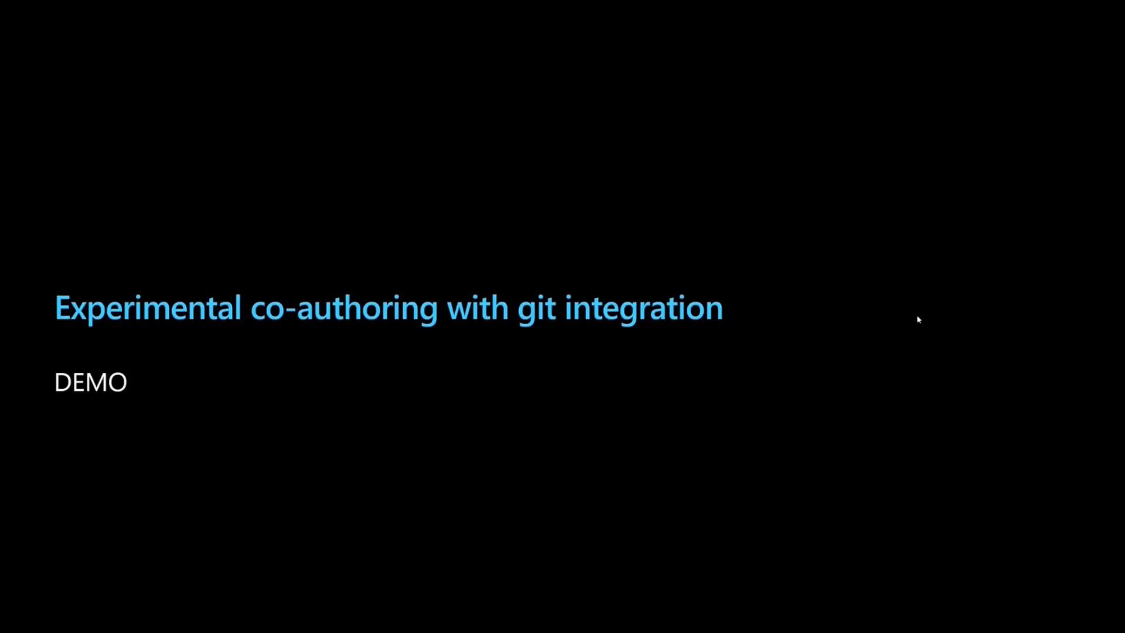
pyautogui.click(911, 378)
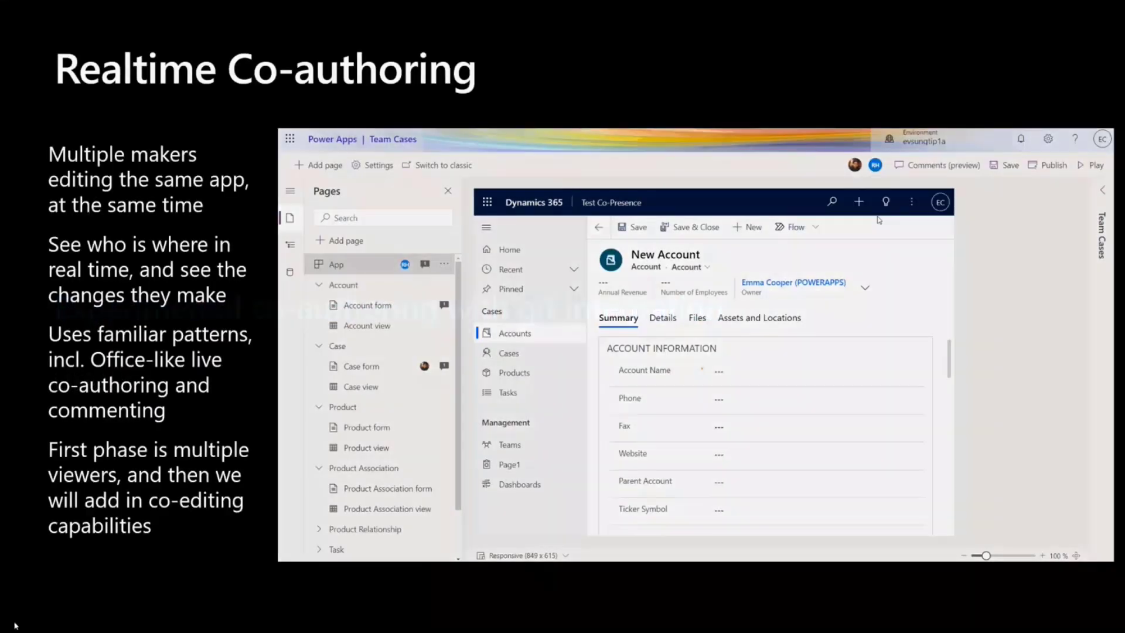
pyautogui.click(10, 623)
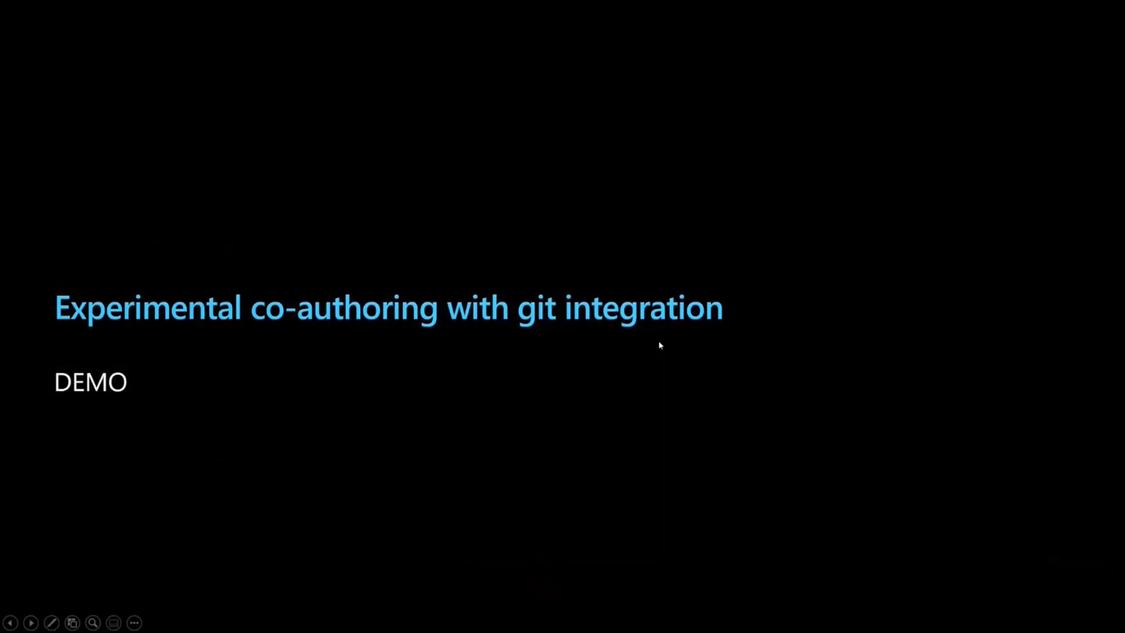